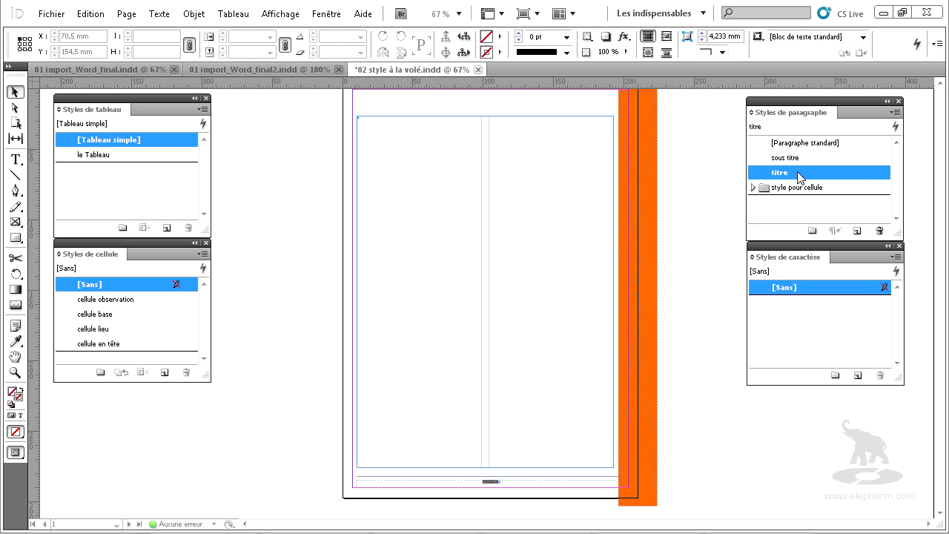
Look at the paragraph styles inside the "style pour cellule" folder
{"action": "left_click", "coordinate": [754, 189]}
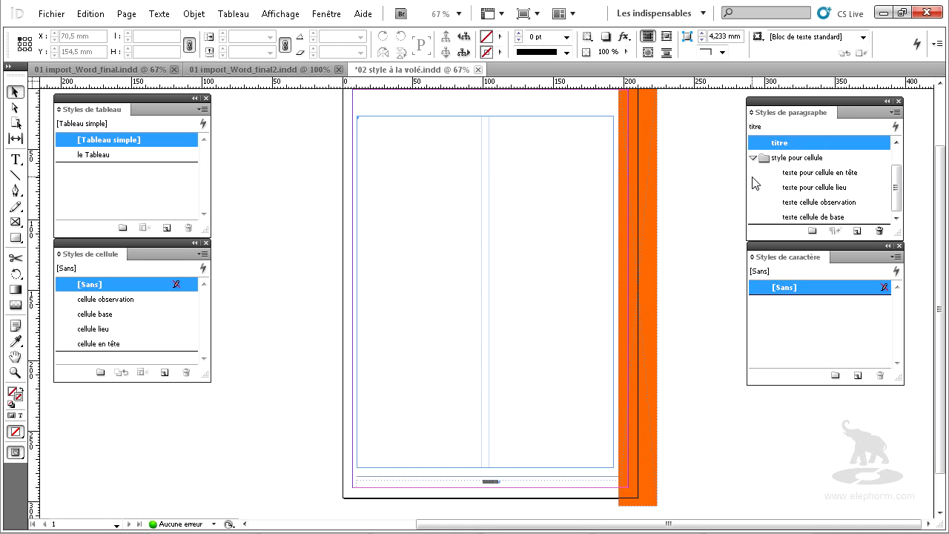
{"action": "left_click", "coordinate": [753, 162]}
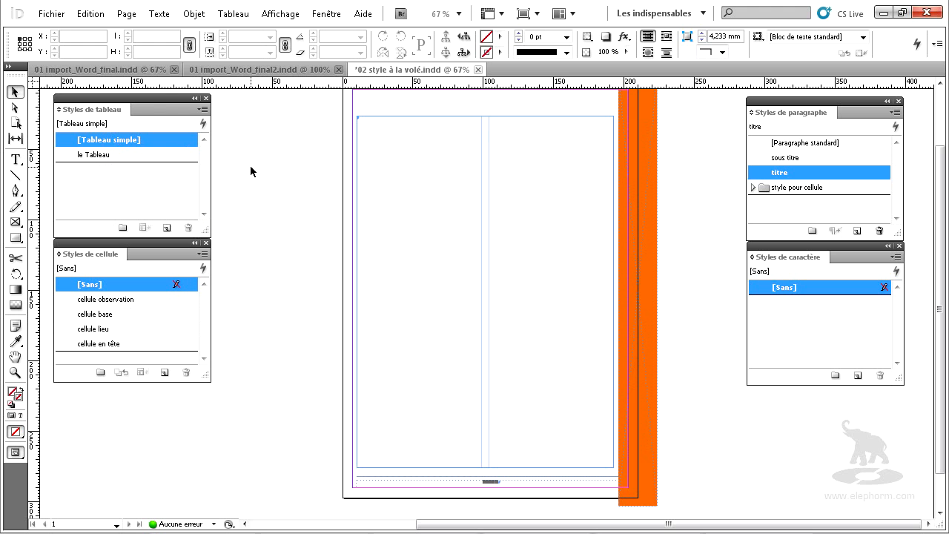
Import the Word file PLONGEE MAG.doc with its import options displayed
{"action": "left_click", "coordinate": [51, 13]}
{"action": "left_click", "coordinate": [123, 252]}
{"action": "left_click_drag", "start_coordinate": [569, 221], "coordinate": [569, 291]}
{"action": "left_click", "coordinate": [312, 297]}
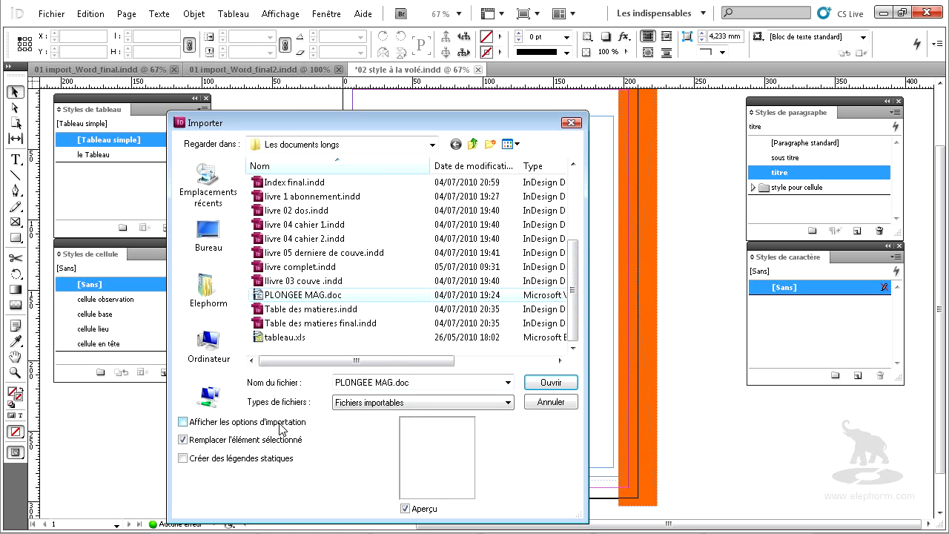
{"action": "left_click", "coordinate": [547, 385]}
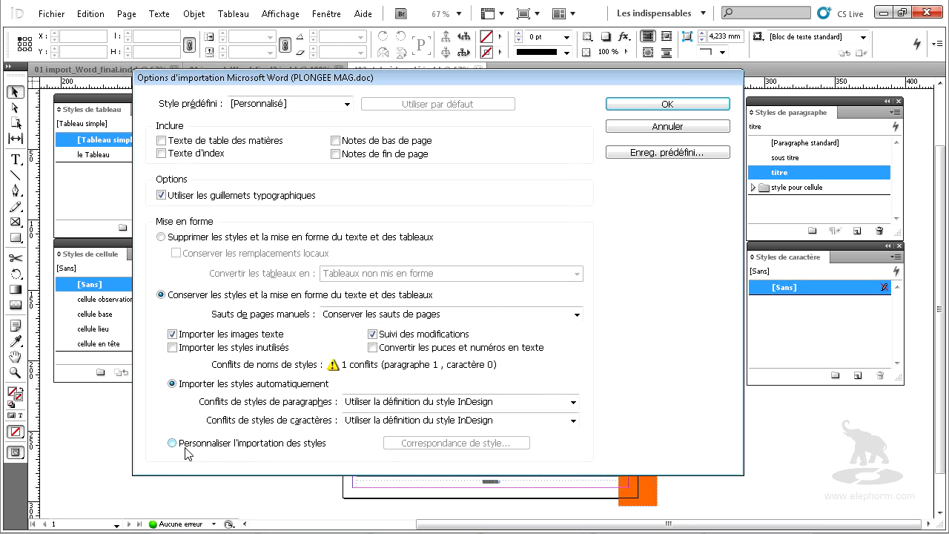
Choose customised style import for the Word document and open the style mapping
{"action": "left_click", "coordinate": [223, 446]}
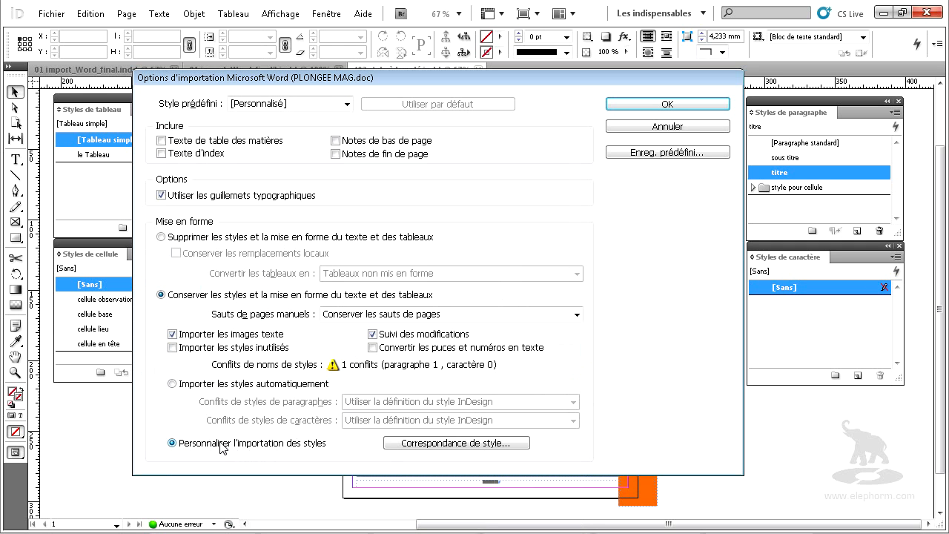
{"action": "left_click", "coordinate": [433, 443]}
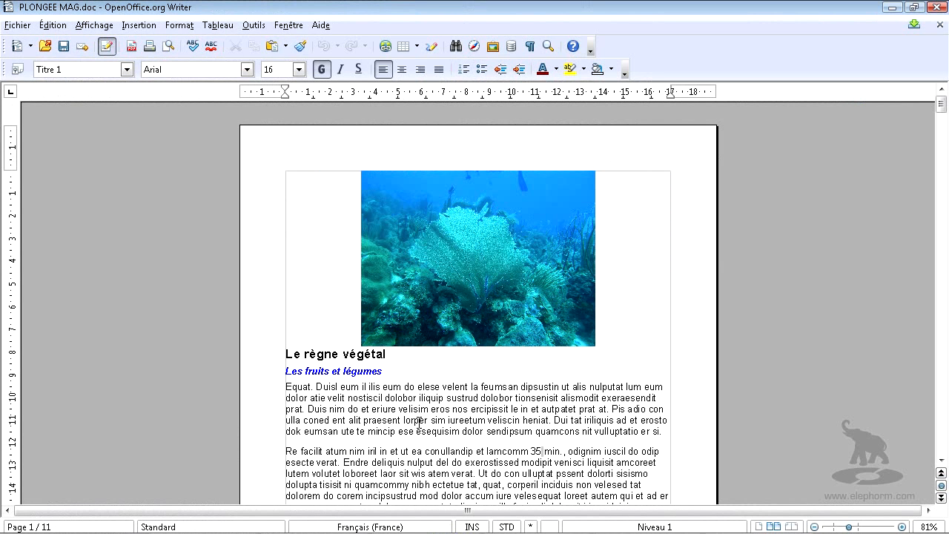
In OpenOffice.org Writer, check which styles the heading "Le règne végétal", the subheading "Les fruits et légumes" and the body text use
{"action": "left_click_drag", "start_coordinate": [286, 354], "coordinate": [386, 353]}
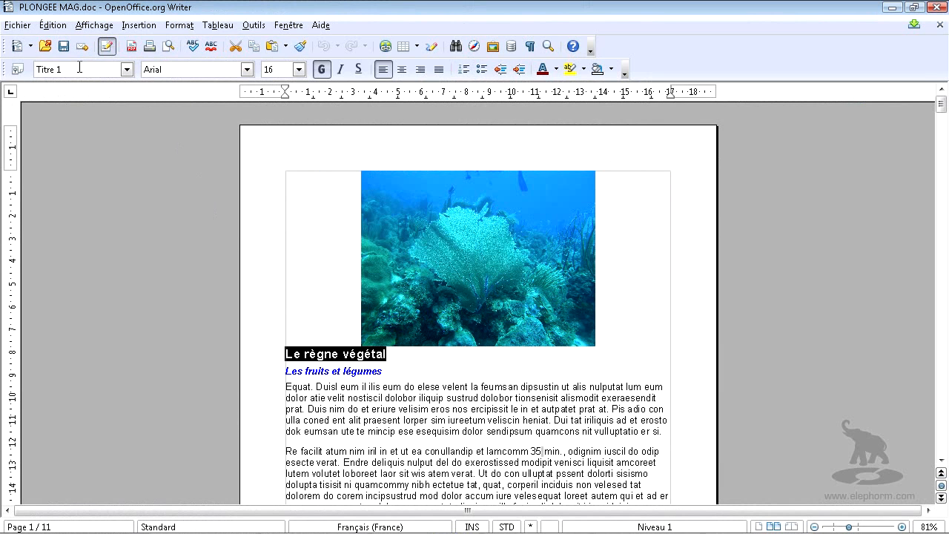
{"action": "double_click", "coordinate": [326, 370]}
{"action": "triple_click", "coordinate": [329, 371]}
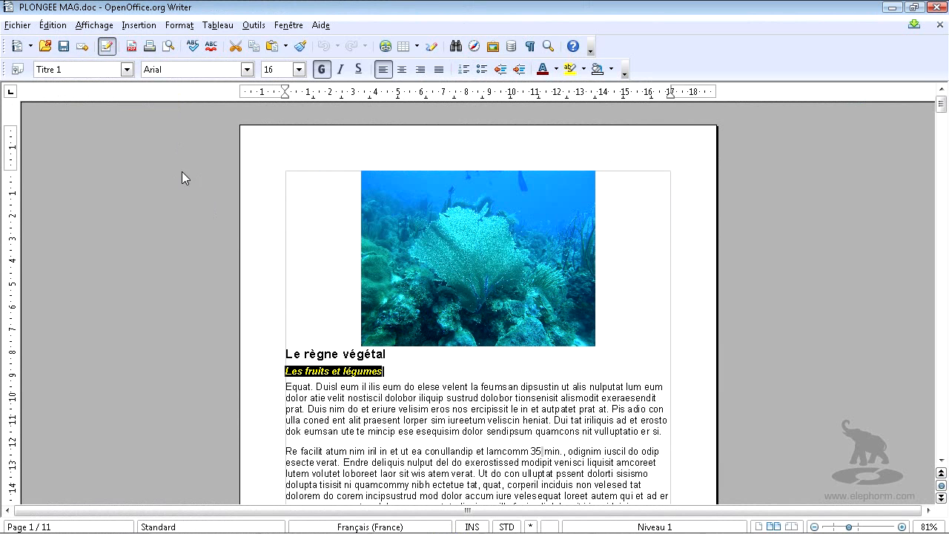
{"action": "left_click_drag", "start_coordinate": [336, 387], "coordinate": [366, 432]}
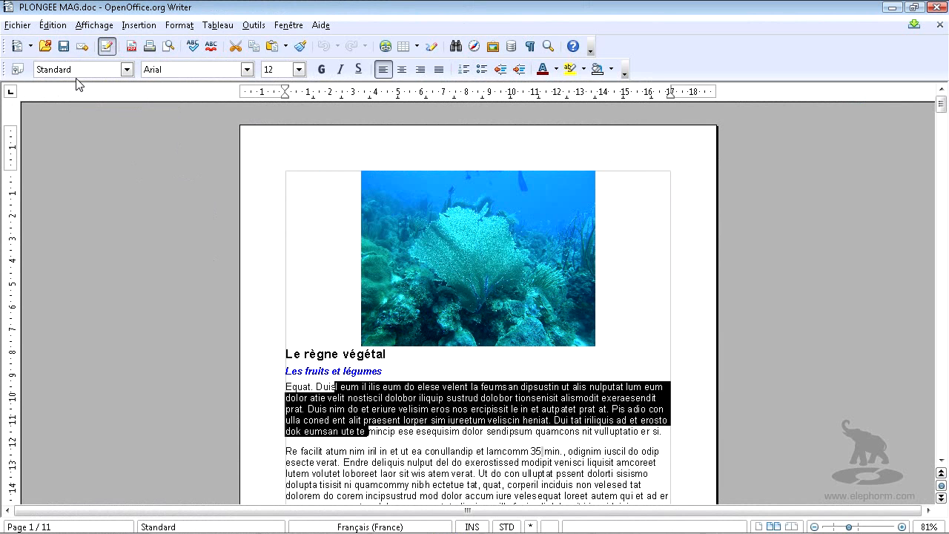
{"action": "left_click_drag", "start_coordinate": [308, 354], "coordinate": [364, 421]}
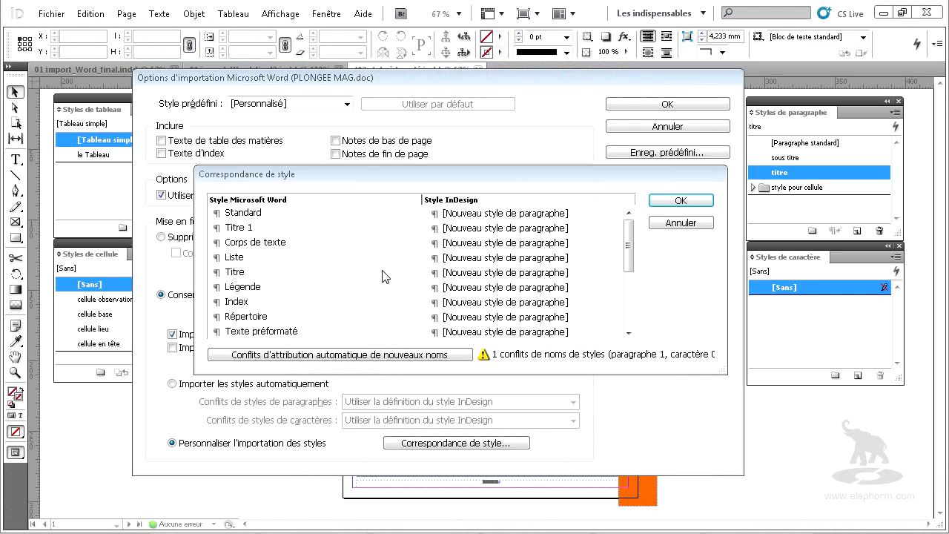
Map the Word style Standard to [Paragraphe standard] and Titre 1 to titre
{"action": "left_click_drag", "start_coordinate": [271, 177], "coordinate": [264, 174]}
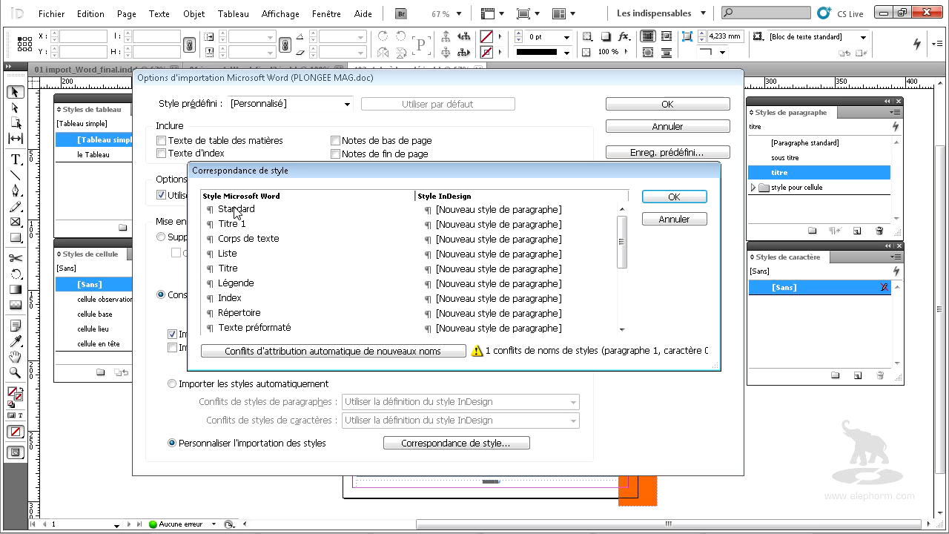
{"action": "left_click", "coordinate": [540, 215]}
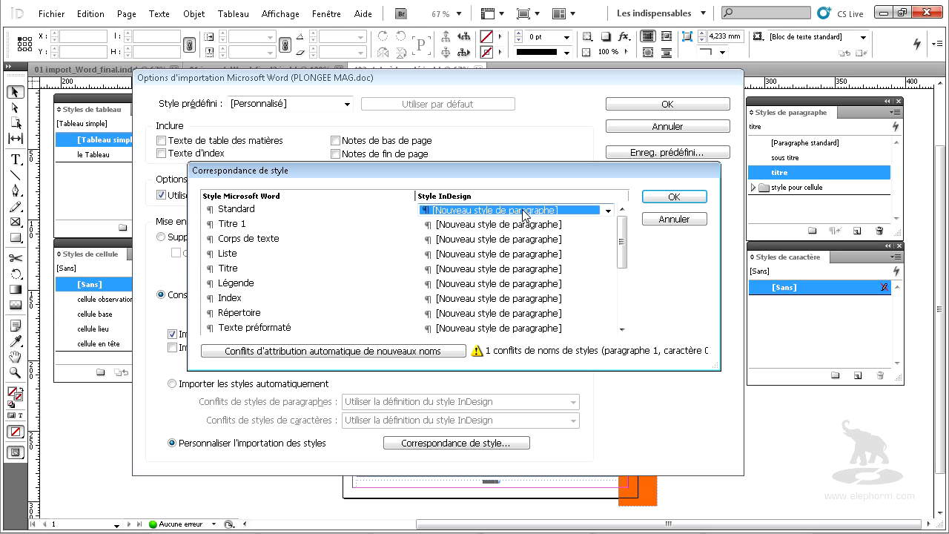
{"action": "left_click", "coordinate": [524, 210]}
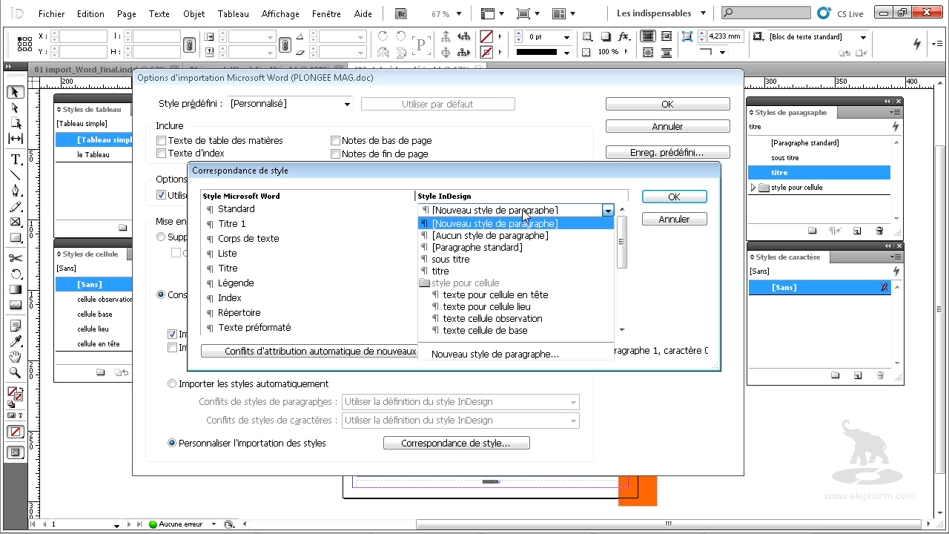
{"action": "left_click", "coordinate": [474, 247]}
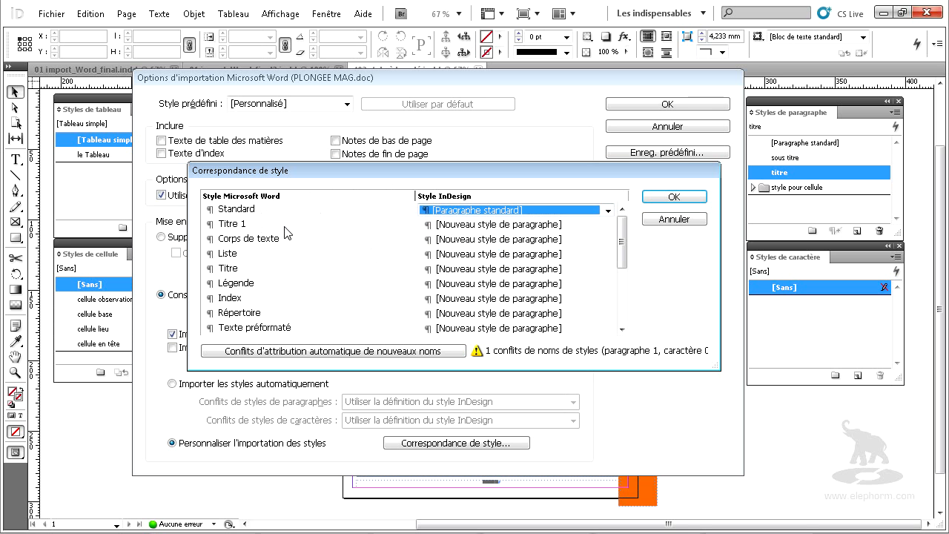
{"action": "left_click", "coordinate": [460, 226]}
{"action": "left_click", "coordinate": [460, 226]}
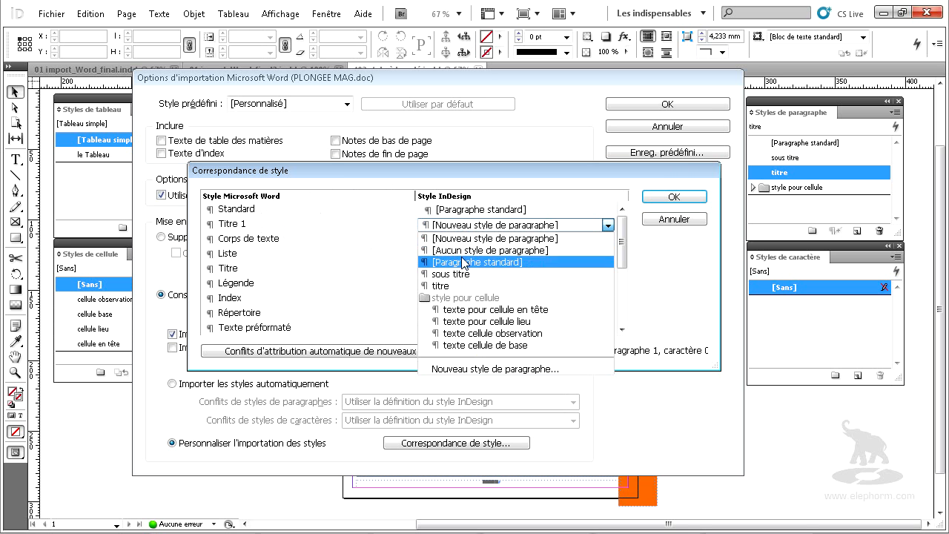
{"action": "left_click", "coordinate": [452, 286]}
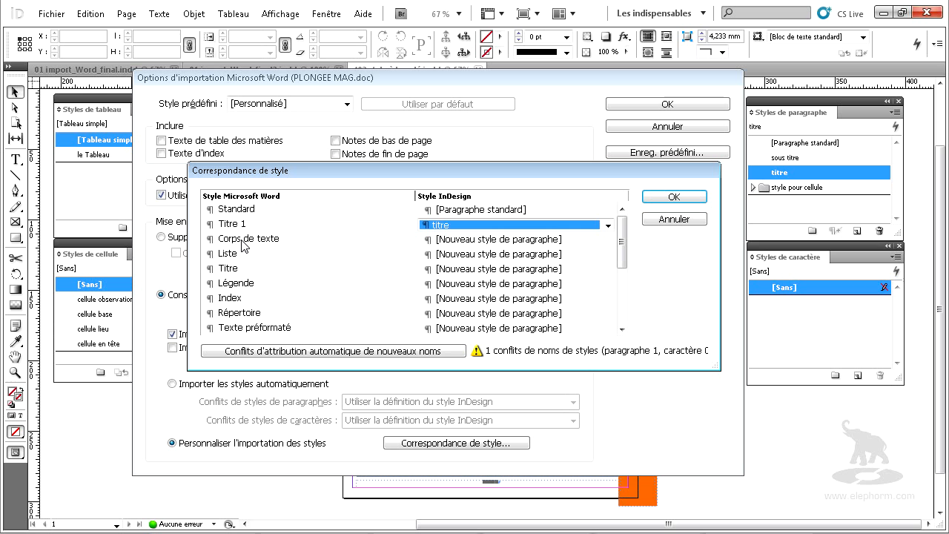
Map the Word styles Corps de texte, Liste and Titre to [Aucun style de paragraphe]
{"action": "left_click", "coordinate": [454, 244]}
{"action": "left_click", "coordinate": [455, 245]}
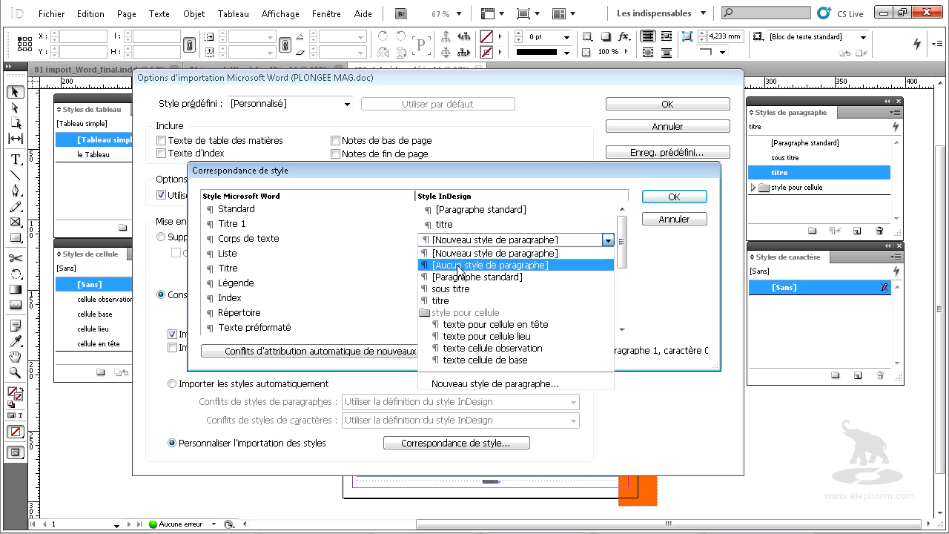
{"action": "left_click", "coordinate": [459, 267]}
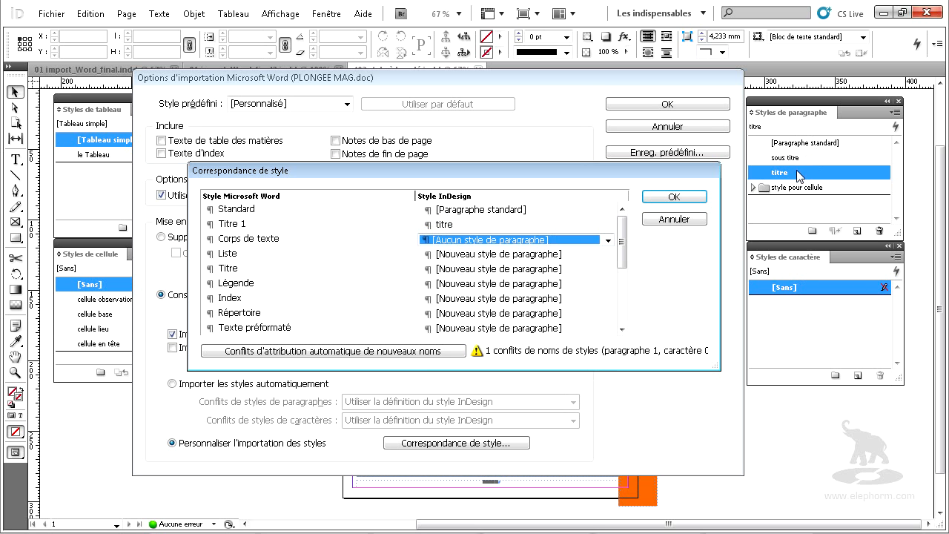
{"action": "left_click", "coordinate": [469, 255]}
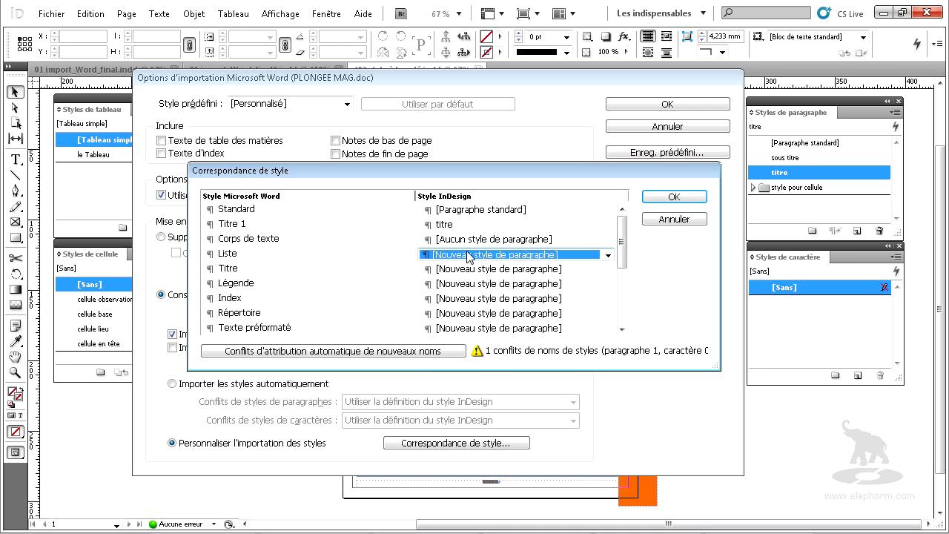
{"action": "left_click", "coordinate": [469, 255]}
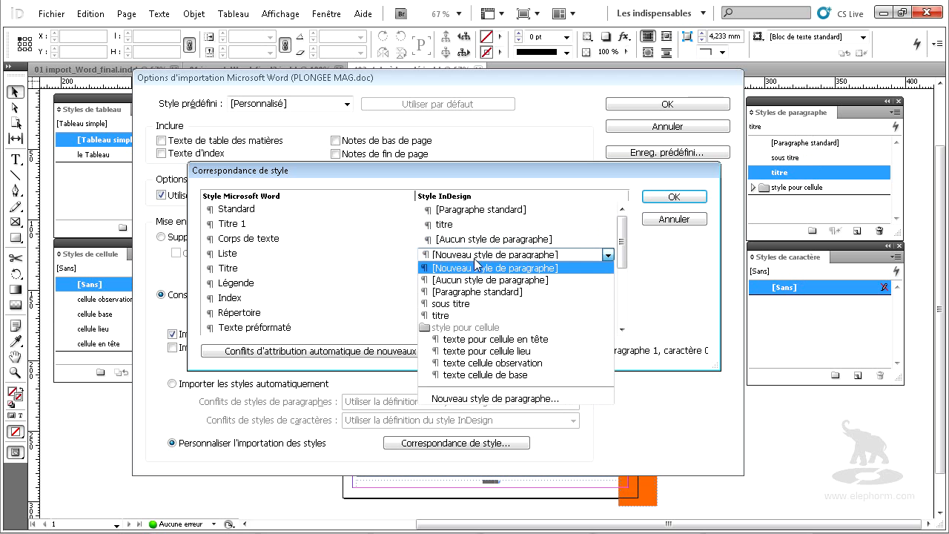
{"action": "left_click", "coordinate": [466, 280]}
{"action": "left_click", "coordinate": [481, 269]}
{"action": "left_click", "coordinate": [482, 269]}
{"action": "left_click", "coordinate": [489, 294]}
Map the Word styles Légende and Index to [Aucun style de paragraphe]
{"action": "left_click", "coordinate": [467, 284]}
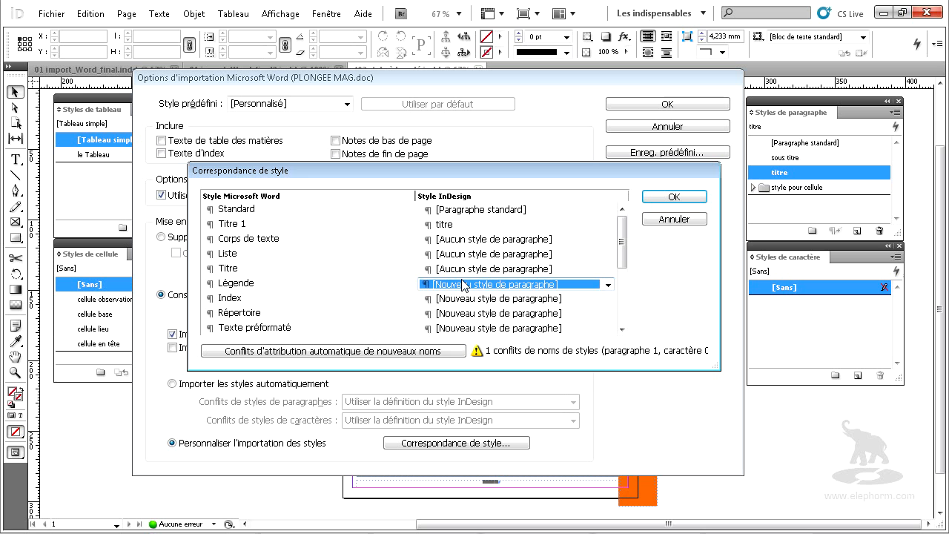
{"action": "left_click", "coordinate": [467, 283]}
{"action": "left_click", "coordinate": [480, 309]}
{"action": "left_click", "coordinate": [475, 300]}
{"action": "left_click", "coordinate": [476, 299]}
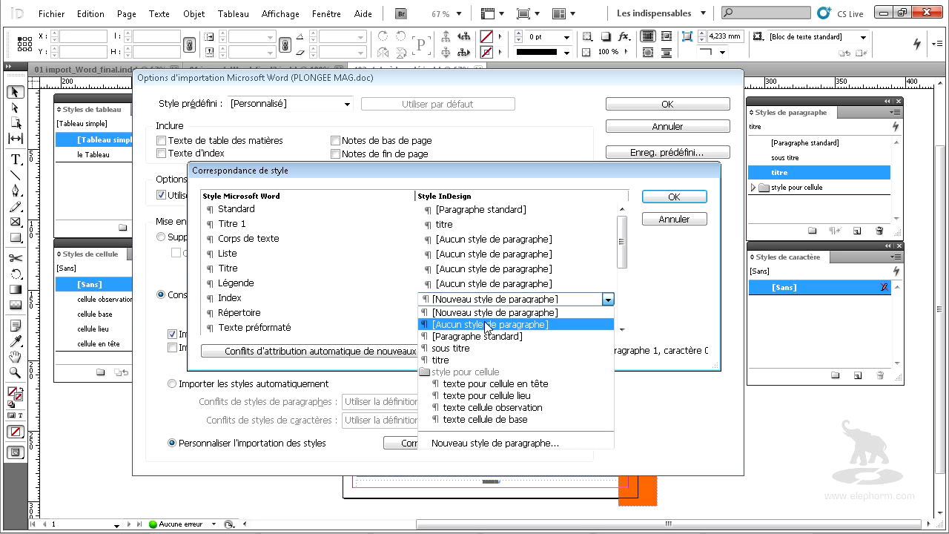
{"action": "left_click", "coordinate": [487, 326]}
Map the Word styles Répertoire and Texte préformaté to [Aucun style de paragraphe]
{"action": "left_click", "coordinate": [480, 310]}
{"action": "left_click", "coordinate": [481, 272]}
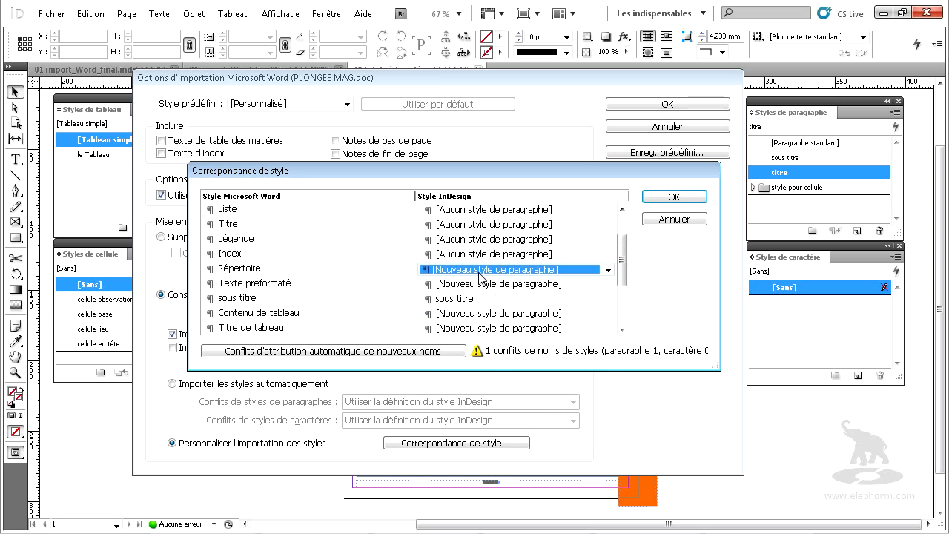
{"action": "left_click", "coordinate": [479, 272]}
{"action": "left_click", "coordinate": [480, 295]}
{"action": "left_click", "coordinate": [474, 284]}
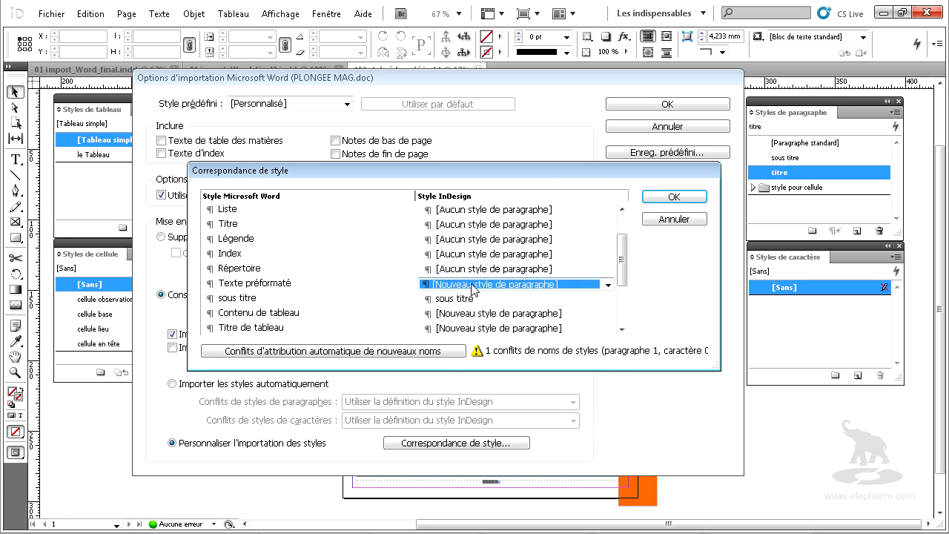
{"action": "left_click", "coordinate": [483, 285]}
{"action": "left_click", "coordinate": [491, 310]}
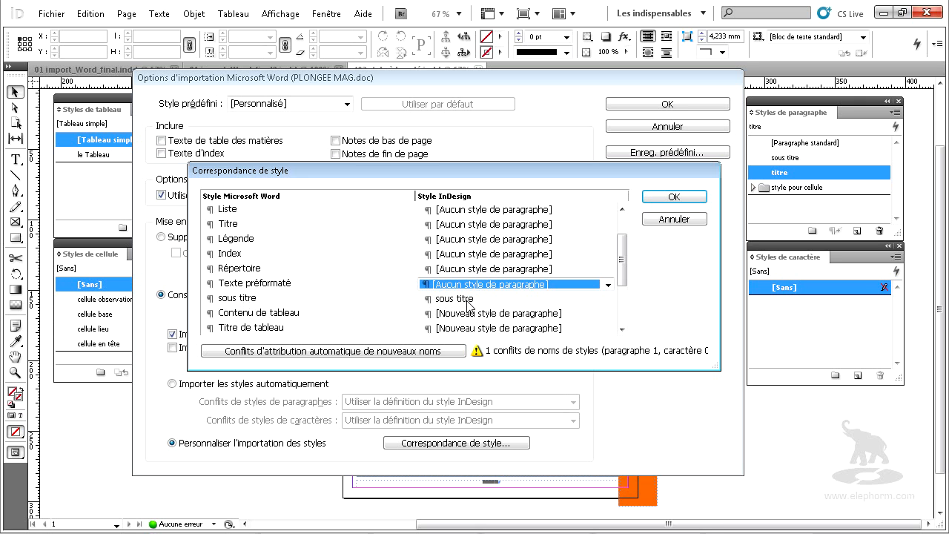
Map the Word styles Contenu de tableau and Titre de tableau to [Aucun style de paragraphe]
{"action": "scroll", "coordinate": [475, 320], "scroll_direction": "down", "scroll_amount": 2}
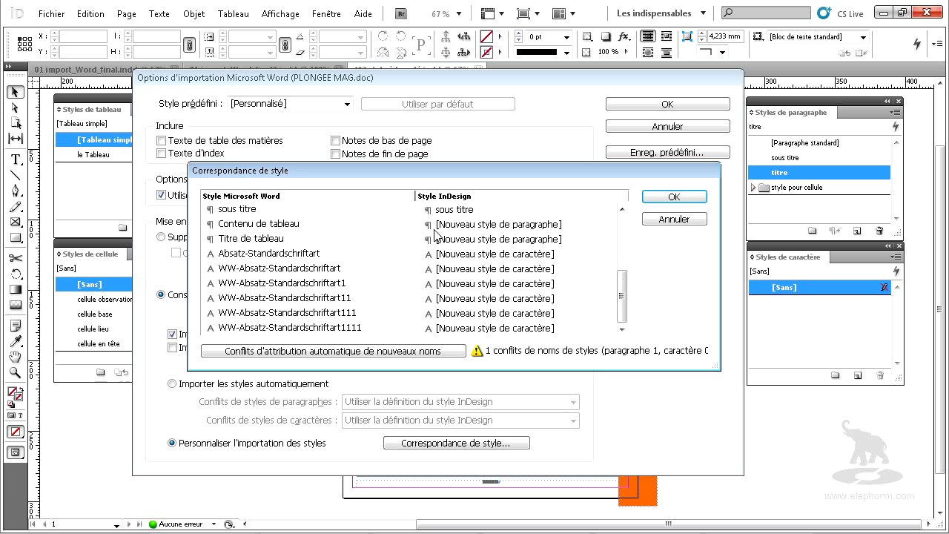
{"action": "left_click", "coordinate": [511, 226]}
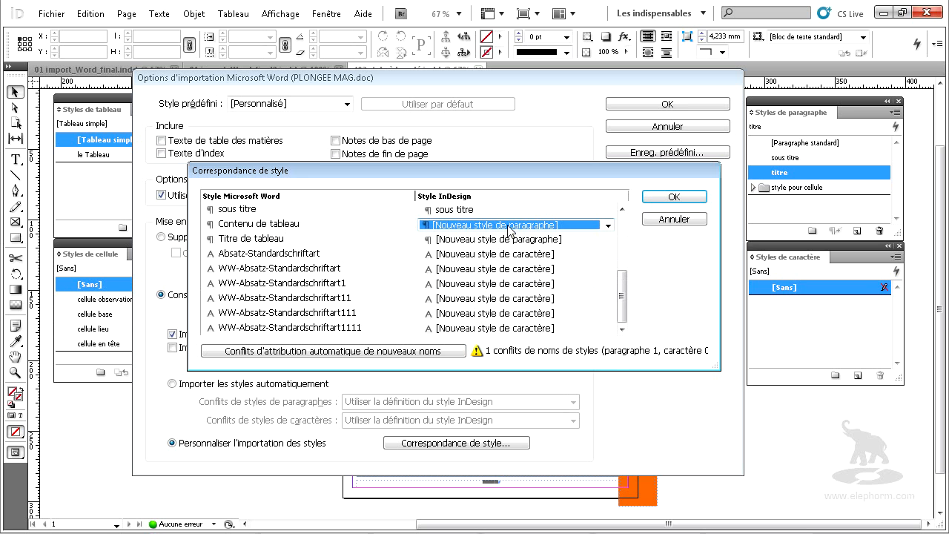
{"action": "left_click", "coordinate": [484, 227]}
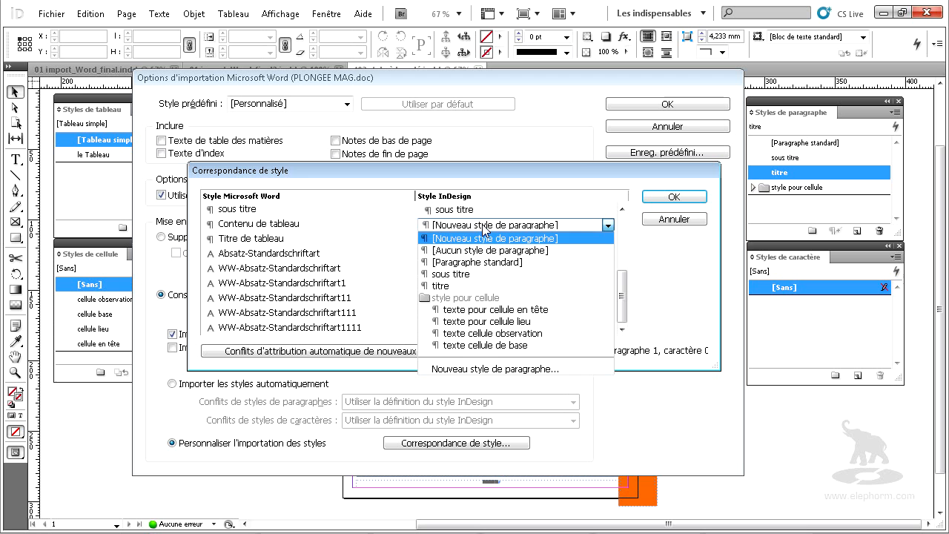
{"action": "left_click", "coordinate": [481, 251]}
{"action": "left_click", "coordinate": [457, 239]}
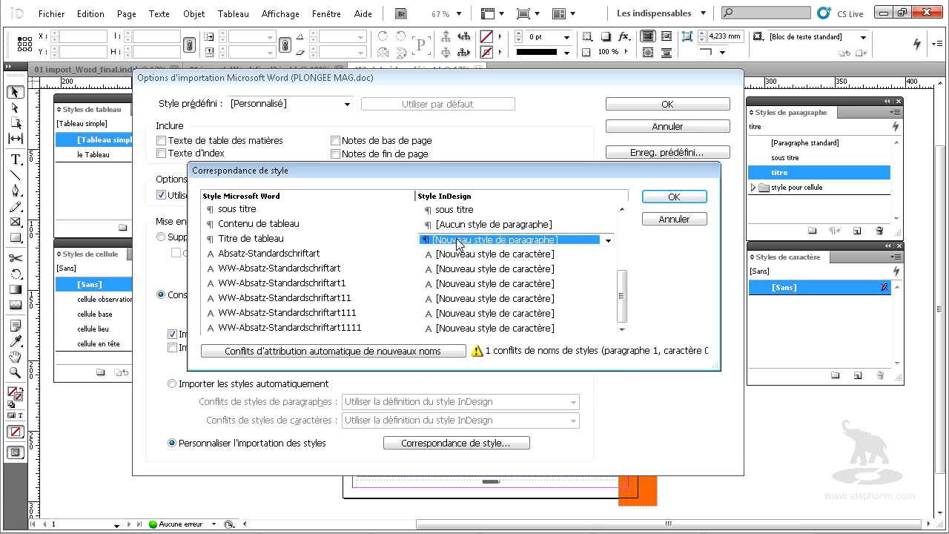
{"action": "left_click", "coordinate": [457, 239]}
{"action": "left_click", "coordinate": [460, 266]}
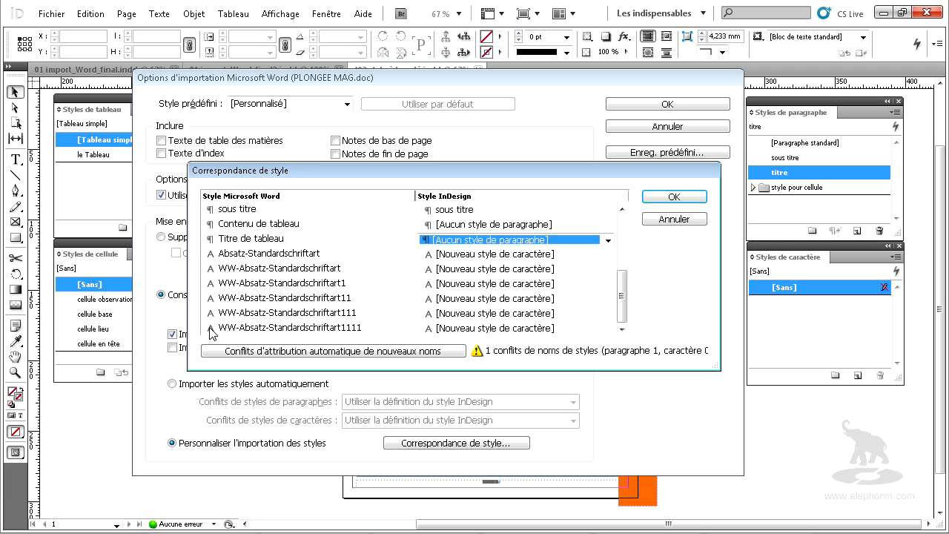
Map the Word character style Absatz-Standardschriftart to [Aucun style de paragraphe]
{"action": "left_click", "coordinate": [480, 256]}
{"action": "left_click", "coordinate": [480, 257]}
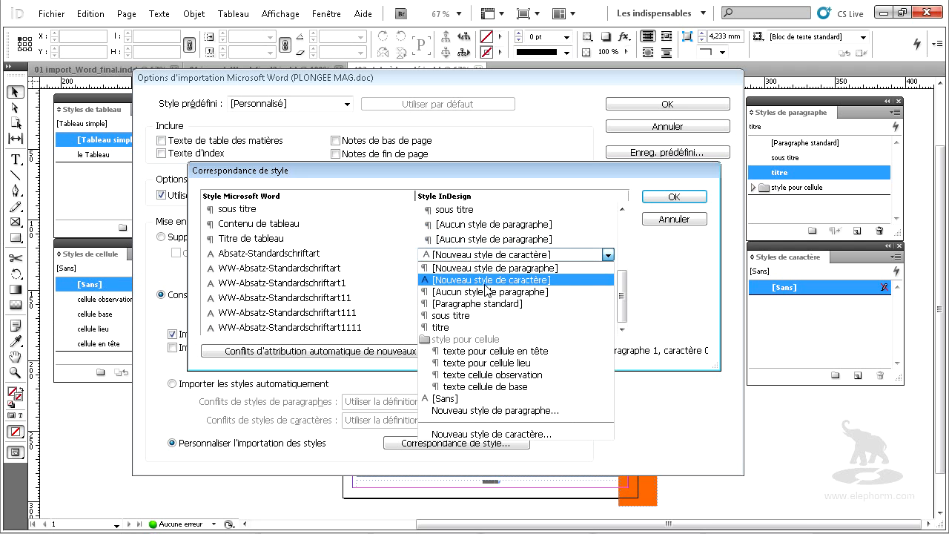
{"action": "left_click", "coordinate": [485, 291]}
Assign [Nouveau style de caractère] to the Word styles WW-Absatz-Standardschriftart and WW-Absatz-Standardschriftart1
{"action": "left_click", "coordinate": [472, 270]}
{"action": "left_click", "coordinate": [472, 270]}
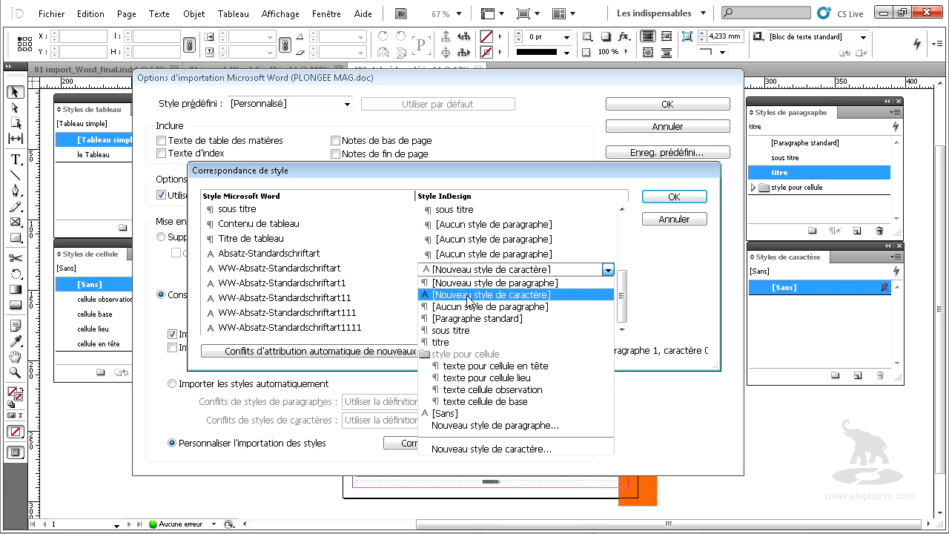
{"action": "left_click", "coordinate": [467, 294]}
{"action": "left_click", "coordinate": [466, 284]}
{"action": "left_click", "coordinate": [465, 285]}
{"action": "left_click", "coordinate": [467, 312]}
{"action": "left_click", "coordinate": [467, 288]}
Map the Word styles WW-Absatz-Standardschriftart11, WW-Absatz-Standardschriftart111 and WW-Absatz-Standardschriftart1111 to [Aucun style de paragraphe]
{"action": "left_click", "coordinate": [463, 306]}
{"action": "left_click", "coordinate": [463, 305]}
{"action": "left_click", "coordinate": [465, 301]}
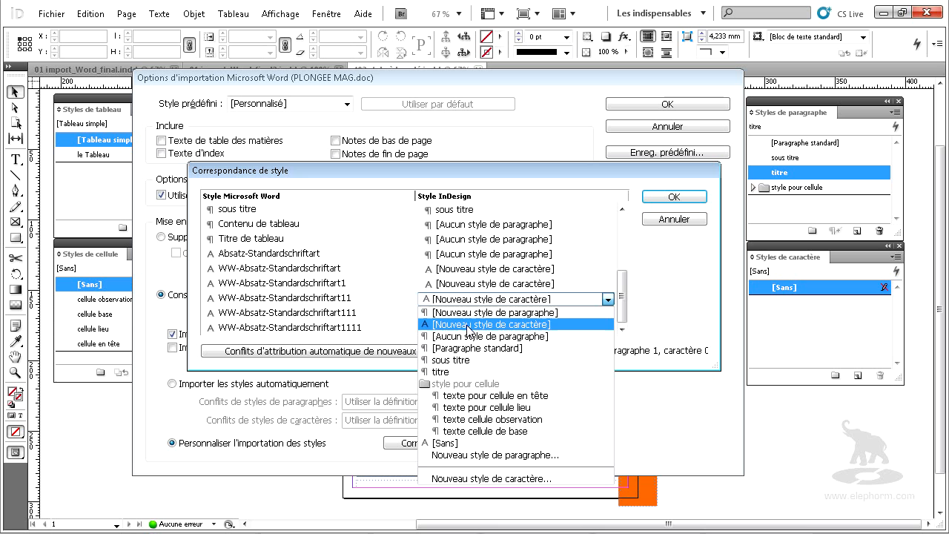
{"action": "left_click", "coordinate": [467, 335]}
{"action": "left_click", "coordinate": [465, 312]}
{"action": "left_click", "coordinate": [466, 314]}
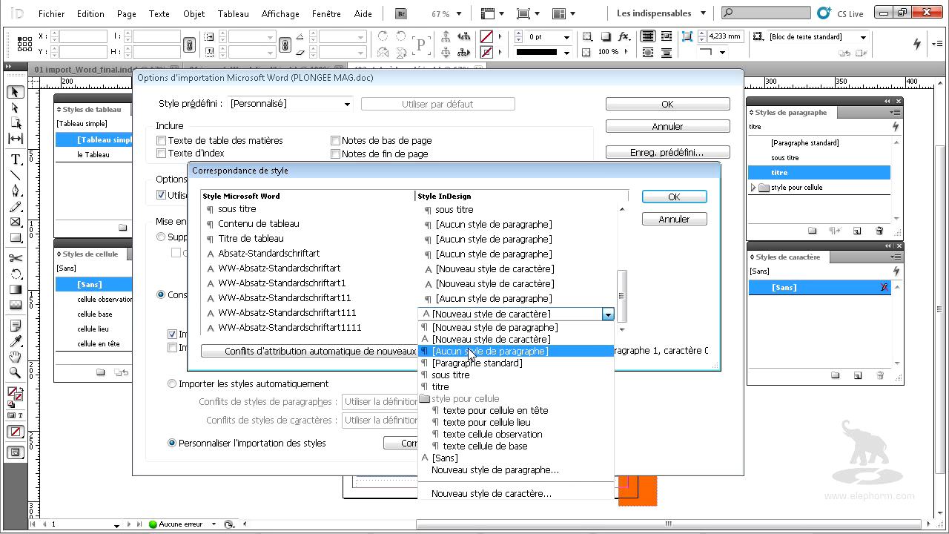
{"action": "left_click", "coordinate": [471, 352]}
{"action": "left_click", "coordinate": [467, 327]}
{"action": "left_click", "coordinate": [468, 328]}
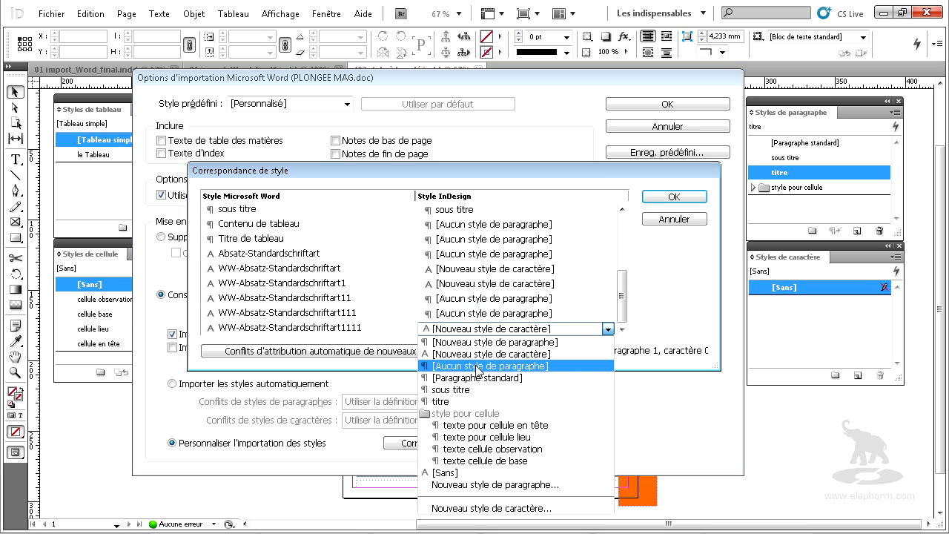
{"action": "left_click", "coordinate": [476, 363]}
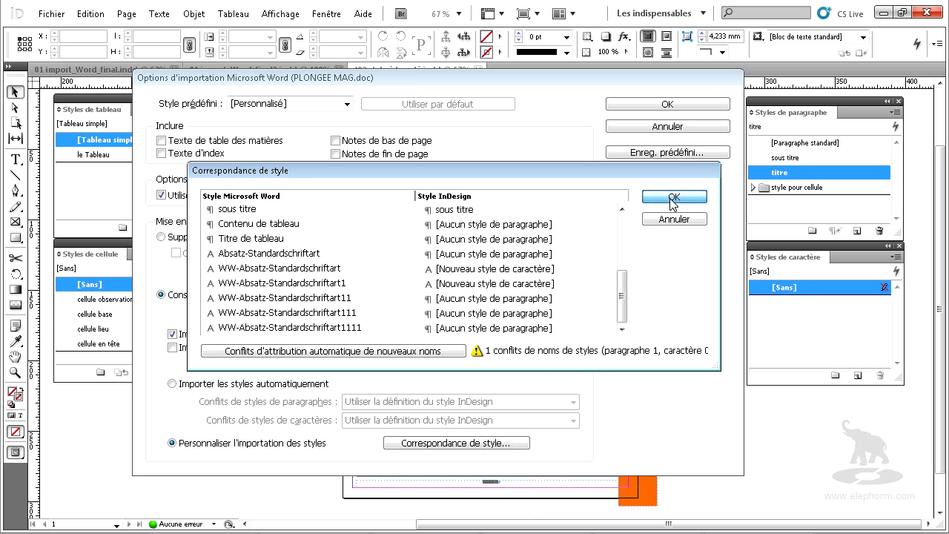
Map WW-Absatz-Standardschriftart1 and WW-Absatz-Standardschriftart to [Aucun style de paragraphe], and accept the style mapping and Word import options
{"action": "left_click", "coordinate": [502, 285]}
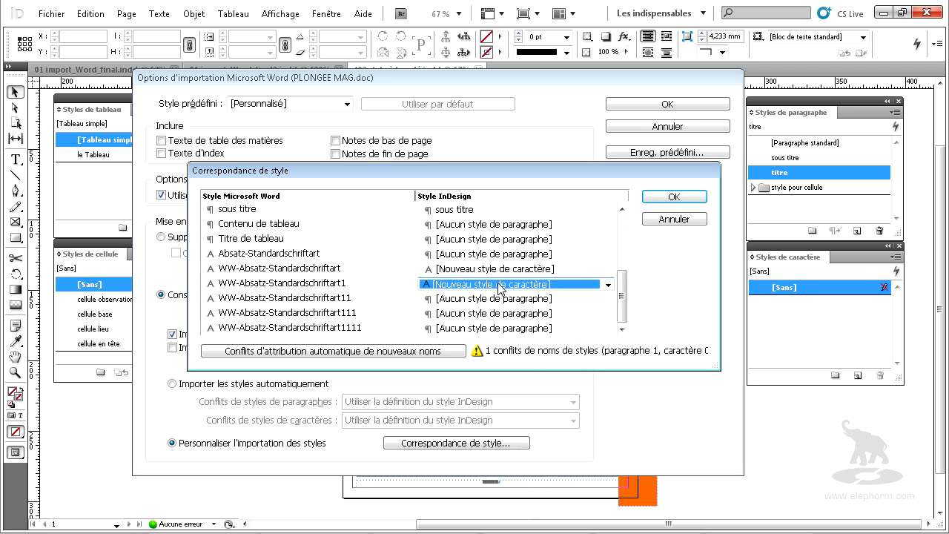
{"action": "left_click", "coordinate": [502, 288]}
{"action": "left_click", "coordinate": [491, 322]}
{"action": "left_click", "coordinate": [480, 270]}
{"action": "left_click", "coordinate": [480, 271]}
{"action": "left_click", "coordinate": [494, 304]}
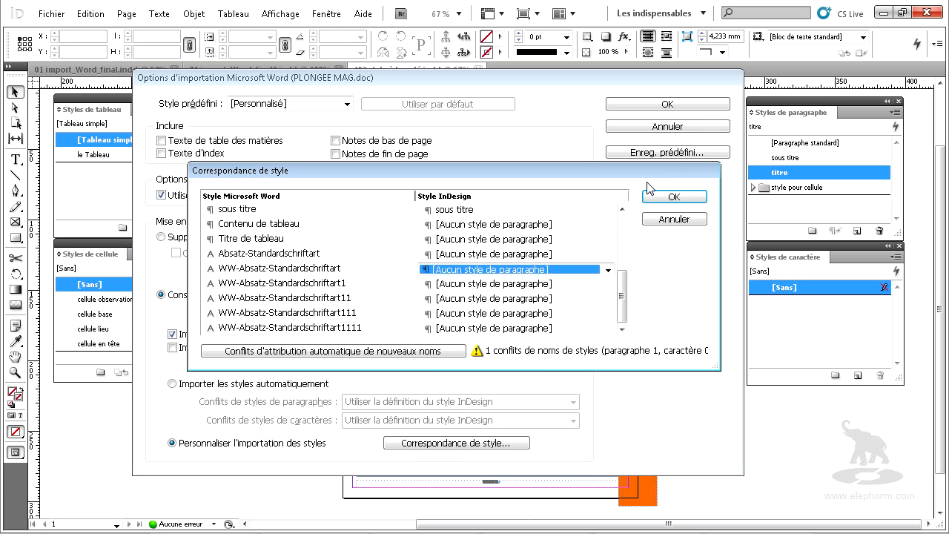
{"action": "left_click", "coordinate": [681, 196]}
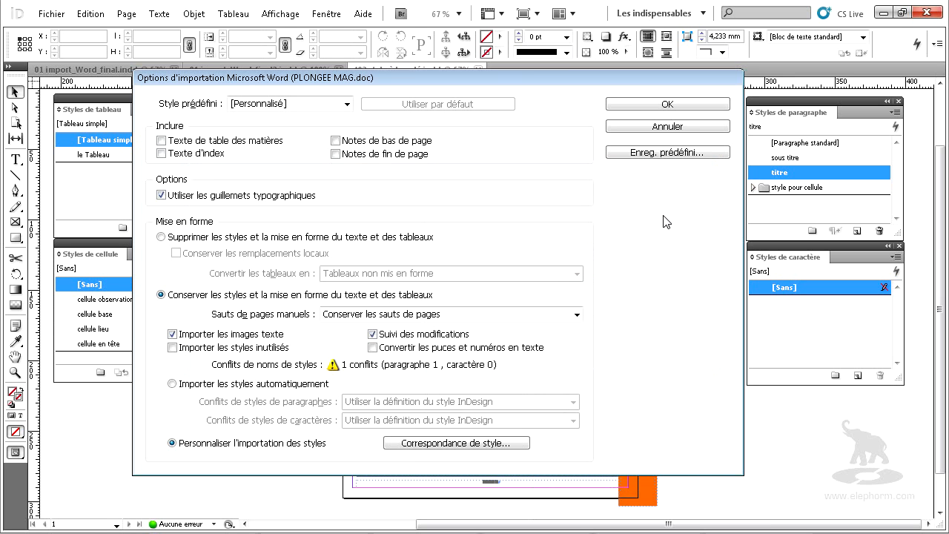
{"action": "left_click", "coordinate": [632, 109]}
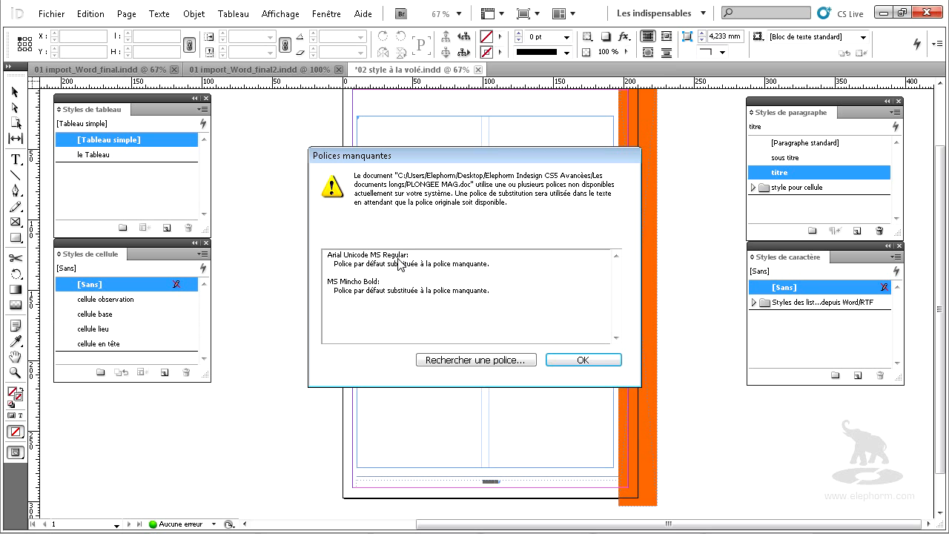
Replace the missing fonts Arial Unicode MS and MS Mincho Bold with Arial Regular, and place the imported text in the two-column frame
{"action": "left_click", "coordinate": [454, 361]}
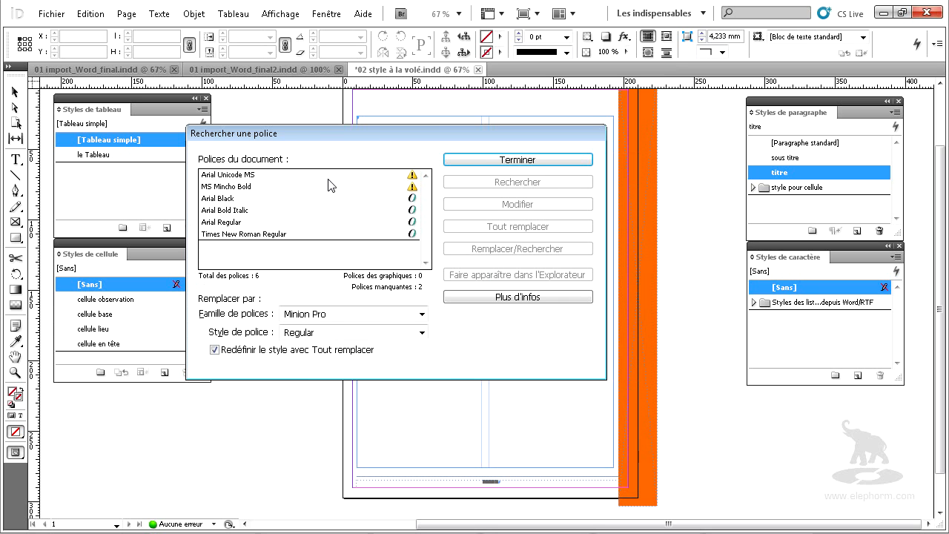
{"action": "left_click", "coordinate": [328, 176]}
{"action": "left_click", "coordinate": [286, 188], "text": "shift"}
{"action": "left_click", "coordinate": [422, 313]}
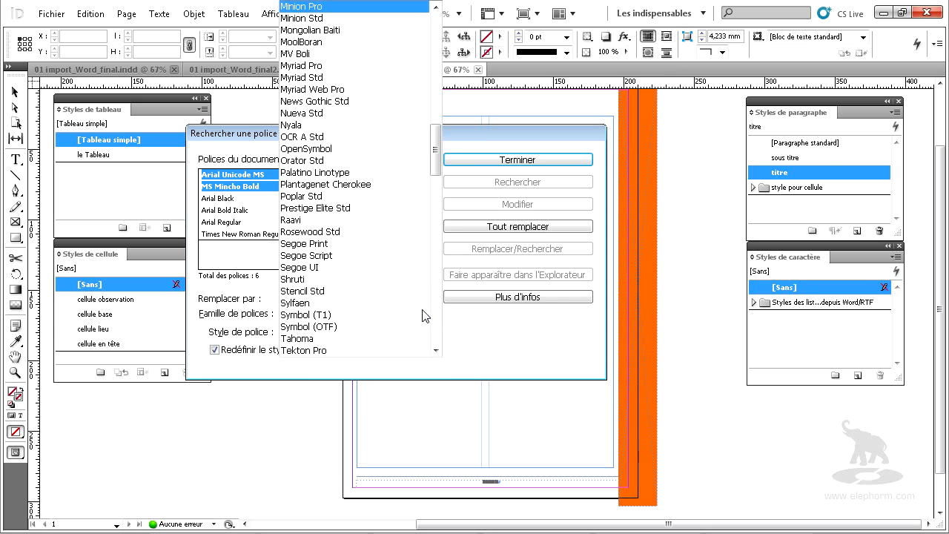
{"action": "left_click_drag", "start_coordinate": [436, 150], "coordinate": [436, 41]}
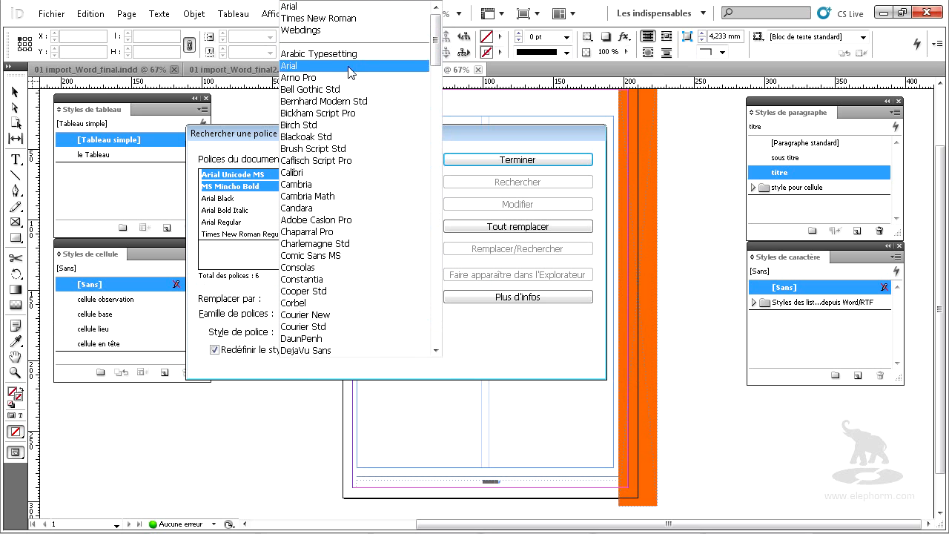
{"action": "left_click", "coordinate": [413, 65]}
{"action": "left_click", "coordinate": [537, 227]}
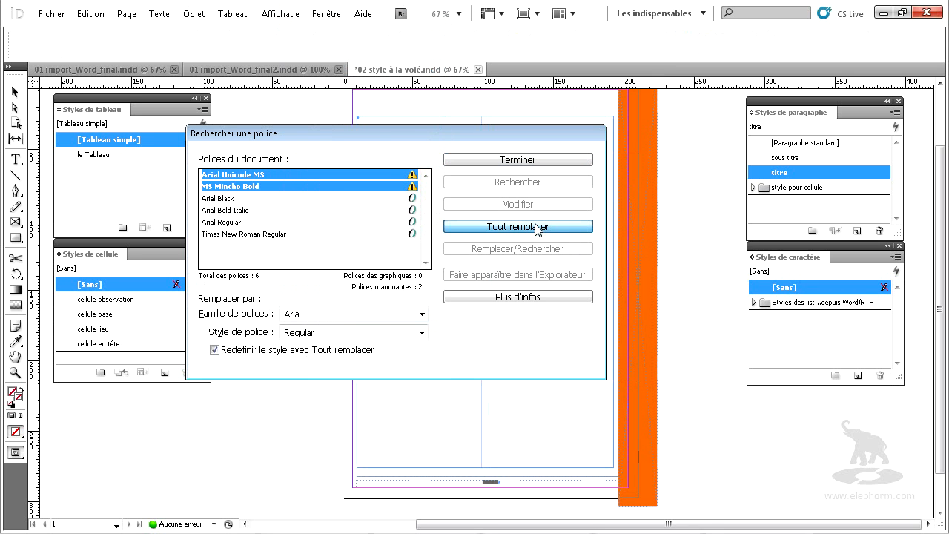
{"action": "left_click", "coordinate": [517, 161]}
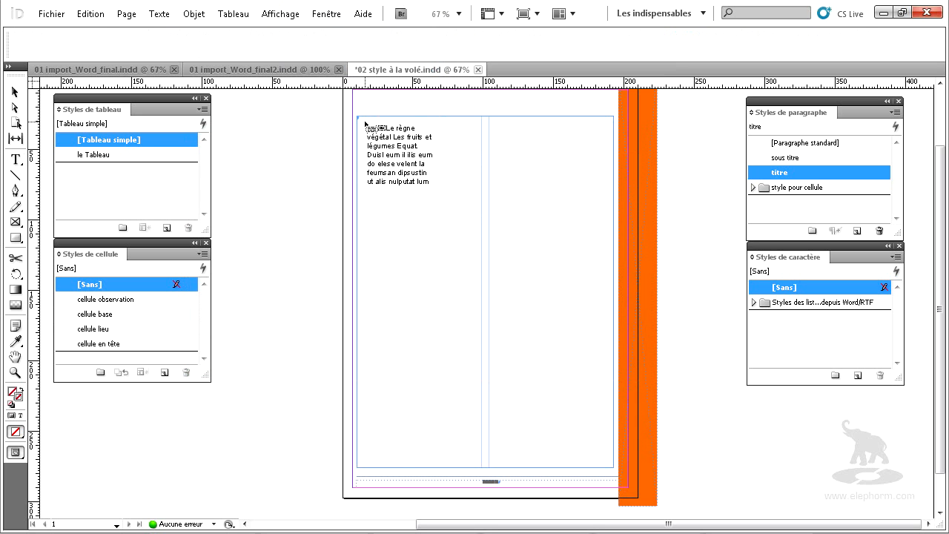
{"action": "left_click", "coordinate": [365, 122]}
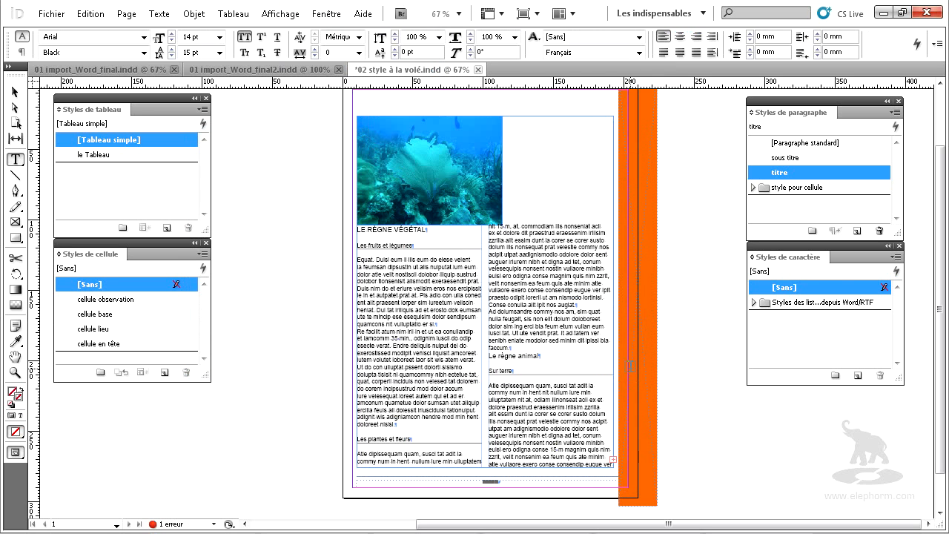
Select the placed text from the title LE RÈGNE VÉGÉTAL through both columns and clear all its overrides
{"action": "left_click_drag", "start_coordinate": [361, 229], "coordinate": [407, 230]}
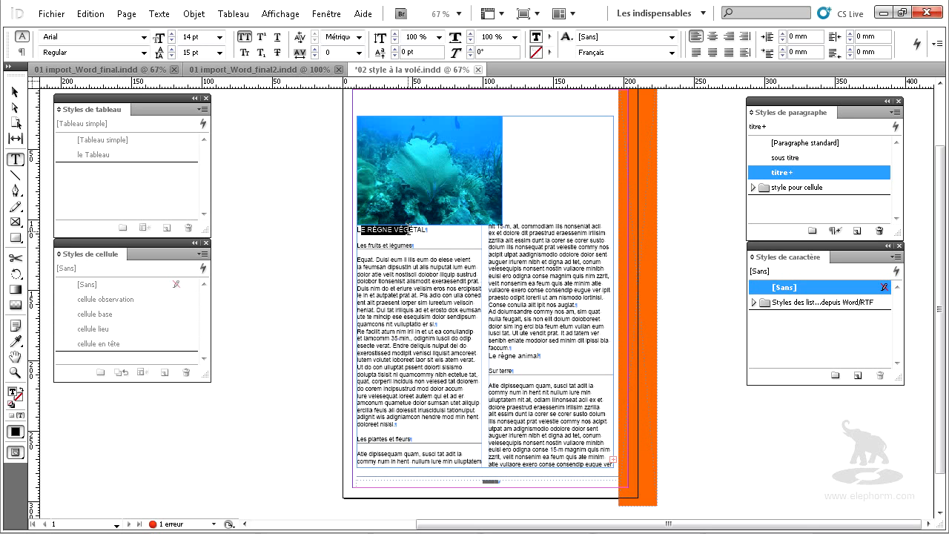
{"action": "scroll", "coordinate": [503, 354], "scroll_direction": "up", "scroll_amount": 3}
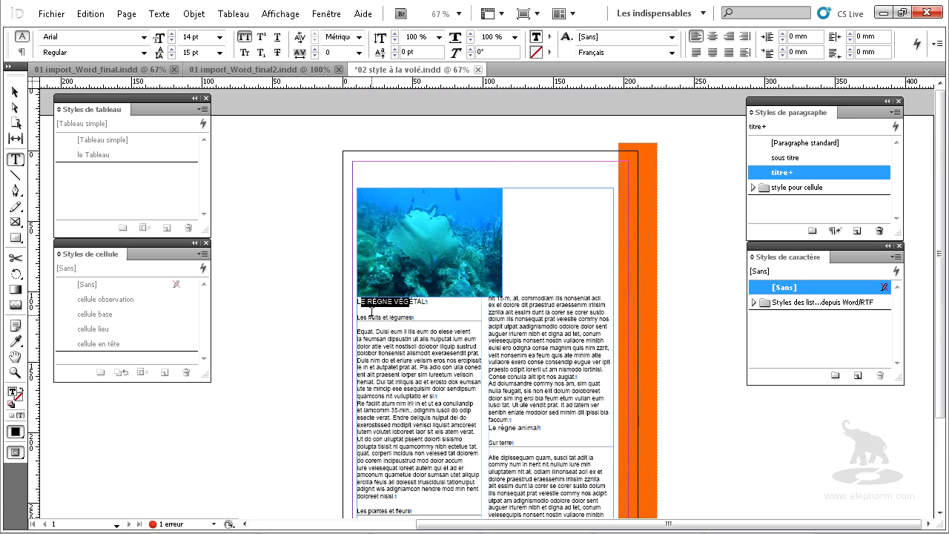
{"action": "left_click_drag", "start_coordinate": [409, 302], "coordinate": [497, 528]}
{"action": "left_click_drag", "start_coordinate": [495, 496], "coordinate": [597, 455]}
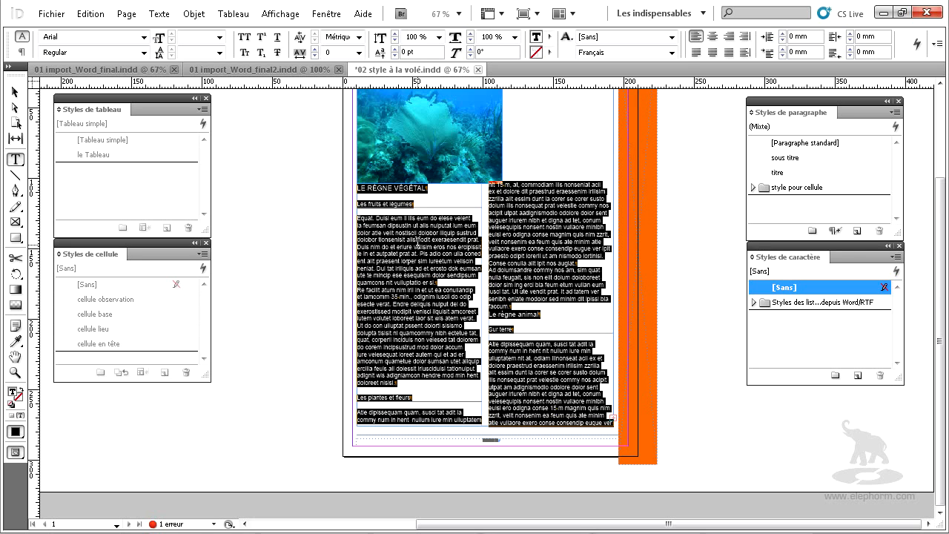
{"action": "right_click", "coordinate": [418, 241]}
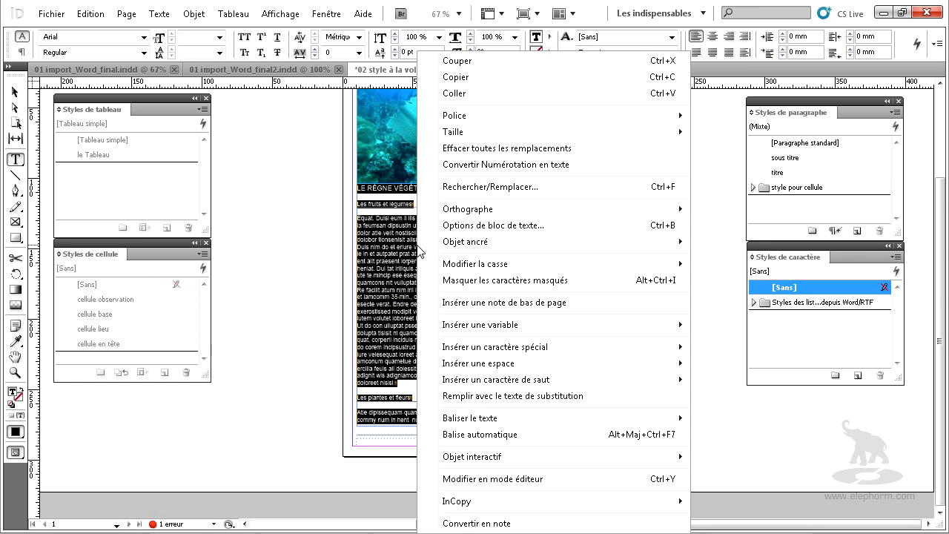
{"action": "left_click", "coordinate": [535, 148]}
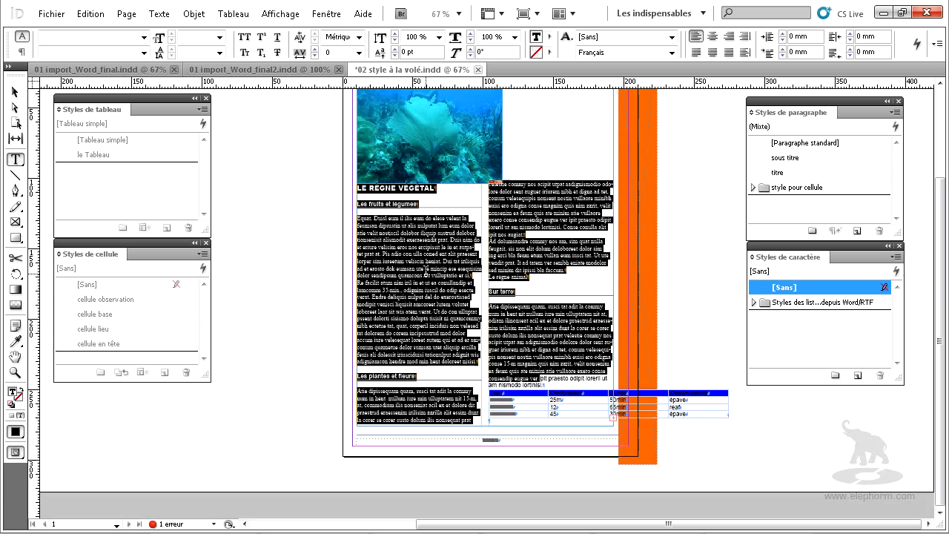
Examine the title, subheadings and body text on the page, with the text cursor placed in the title
{"action": "scroll", "coordinate": [431, 203], "scroll_direction": "up", "scroll_amount": 3}
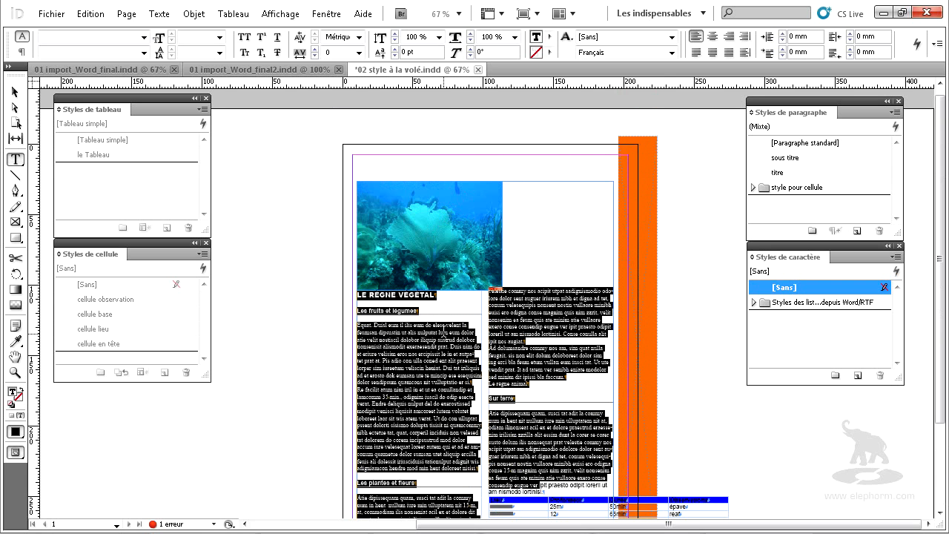
{"action": "scroll", "coordinate": [439, 333], "scroll_direction": "down", "scroll_amount": 3}
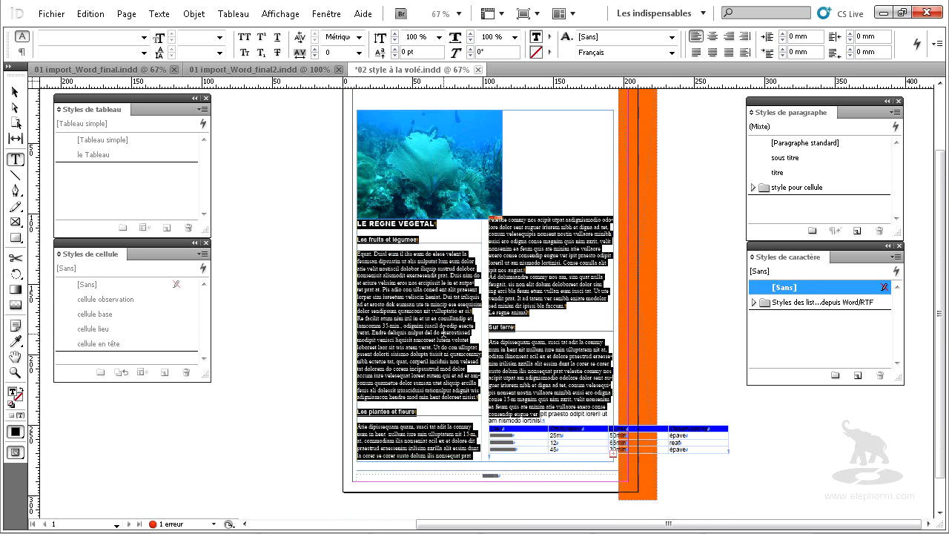
{"action": "left_click", "coordinate": [393, 187]}
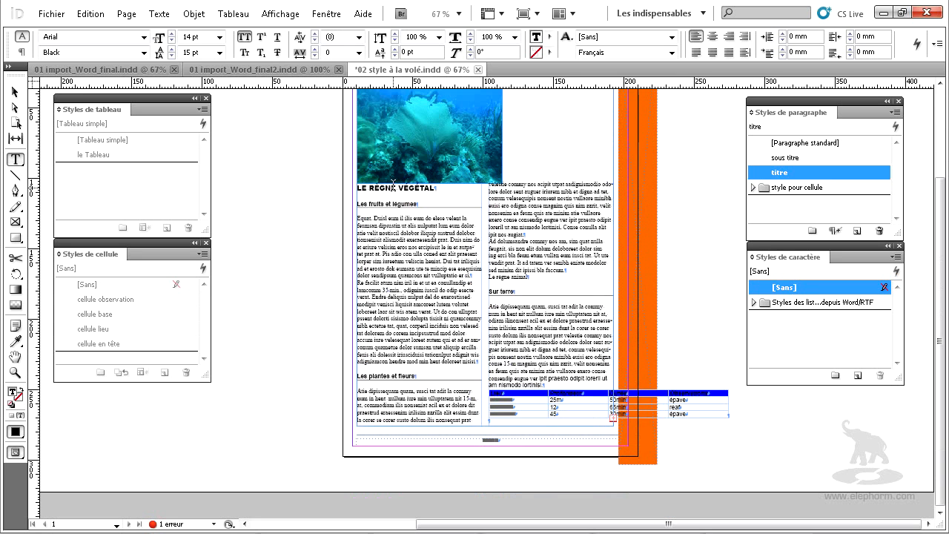
{"action": "scroll", "coordinate": [487, 294], "scroll_direction": "up", "scroll_amount": 2}
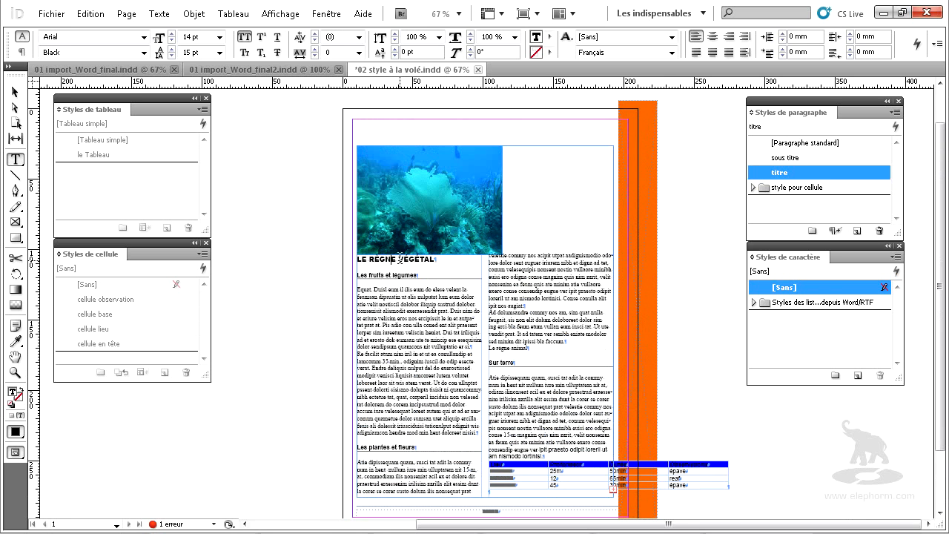
{"action": "scroll", "coordinate": [552, 315], "scroll_direction": "down", "scroll_amount": 2}
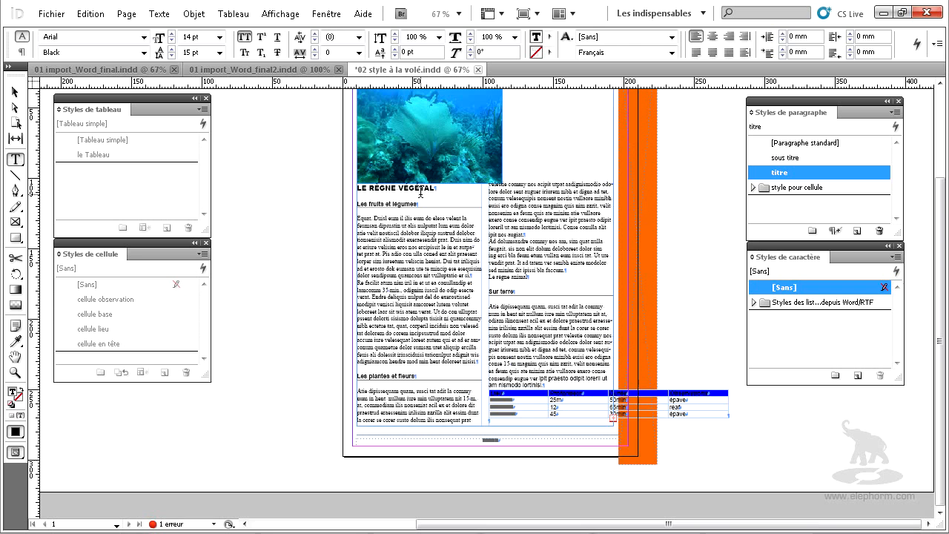
Deselect the text frame, expand the group of list styles imported from Word/RTF among the character styles, and enlarge that panel
{"action": "left_click", "coordinate": [14, 92]}
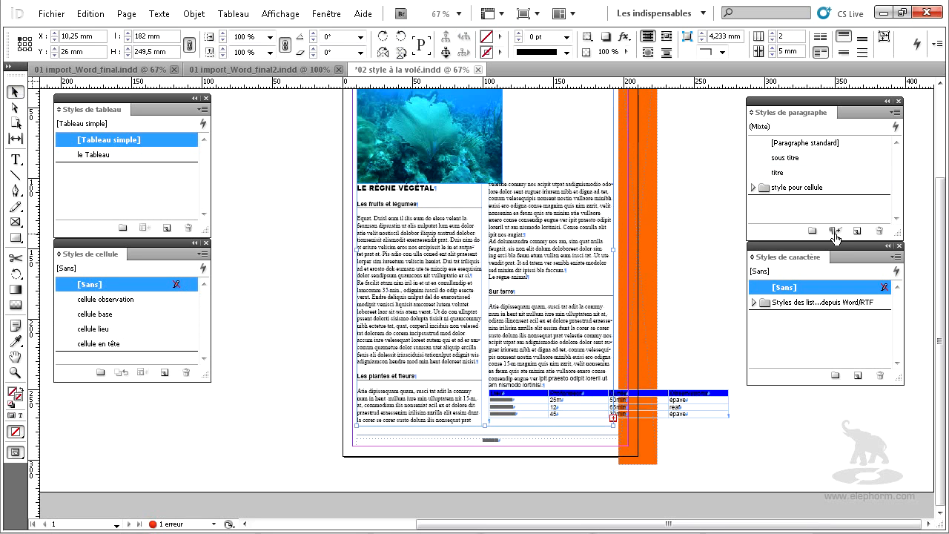
{"action": "left_click", "coordinate": [798, 421]}
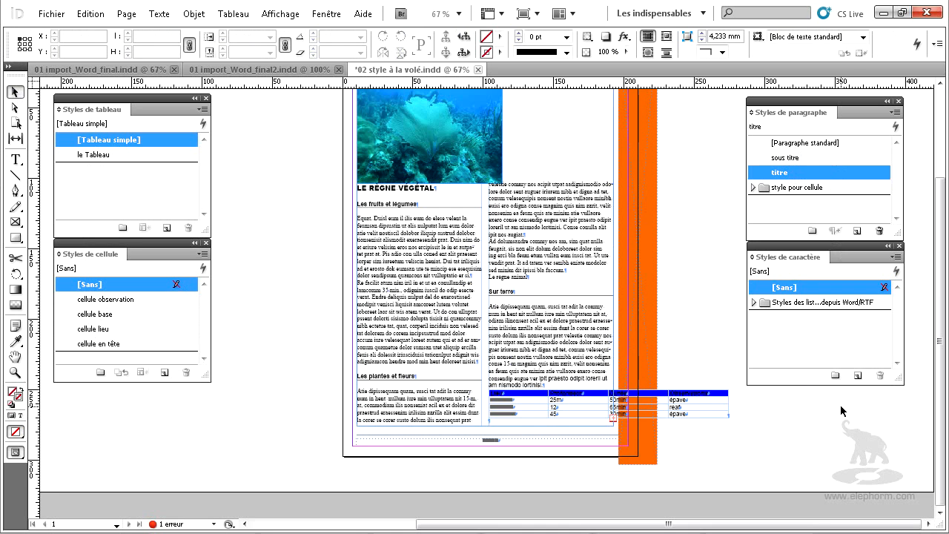
{"action": "left_click", "coordinate": [754, 302]}
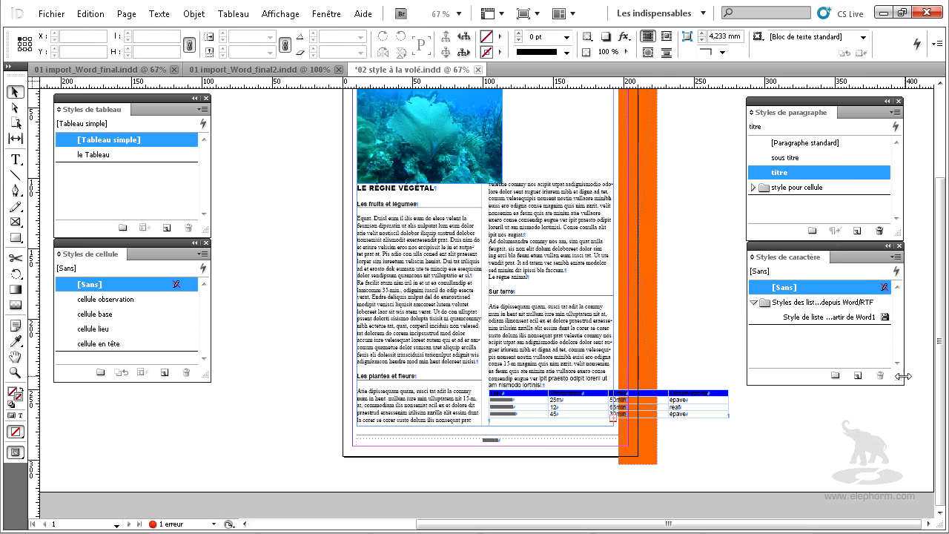
{"action": "left_click_drag", "start_coordinate": [902, 376], "coordinate": [903, 422]}
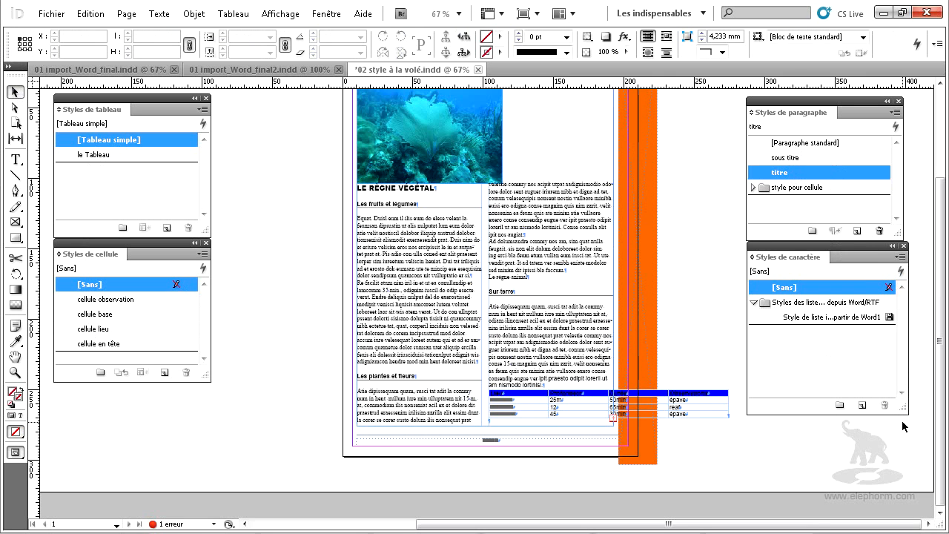